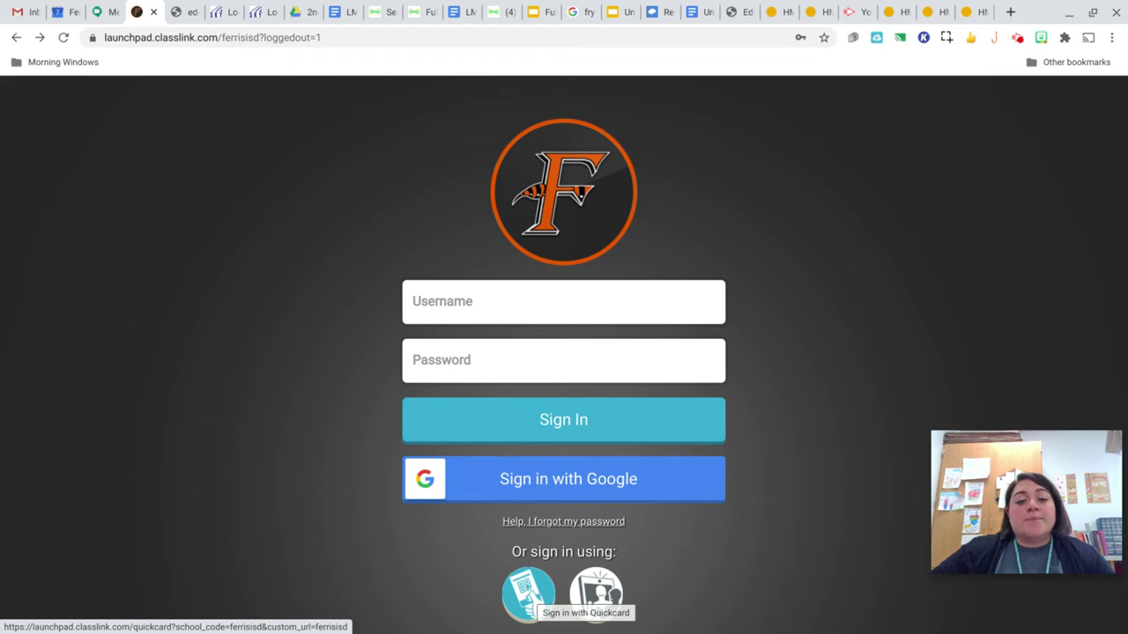
- Sign in to ClassLink with the student's Quickcard and launch Eduphoria for Students
{"action": "left_click", "coordinate": [529, 596]}
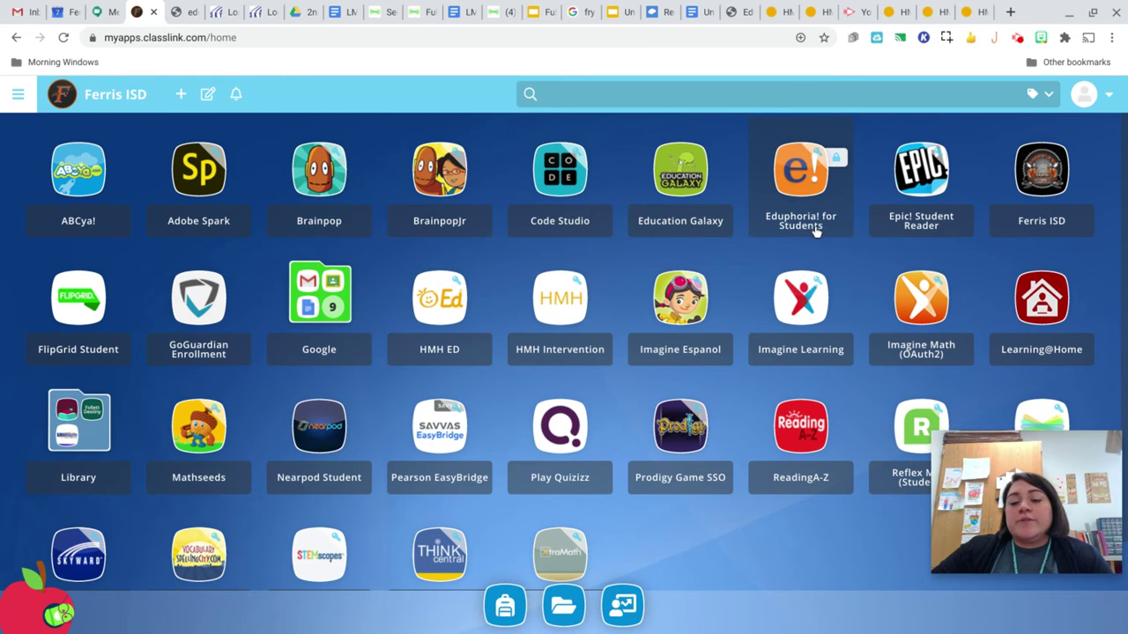
{"action": "left_click", "coordinate": [806, 195]}
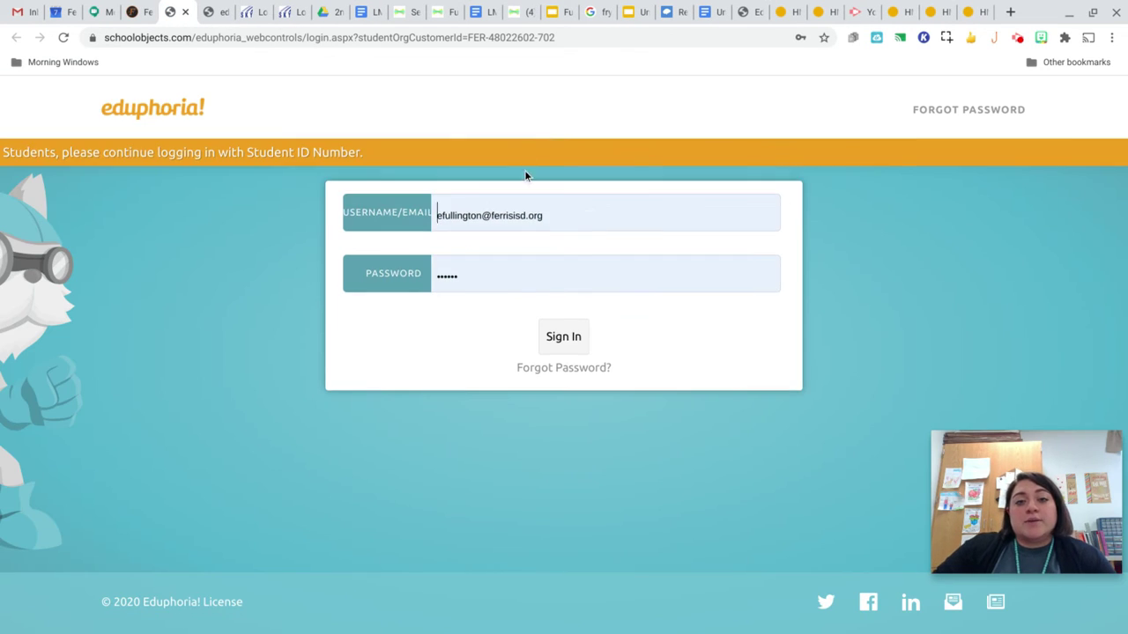
- Replace the saved staff e-mail in Username/Email with the student's ID number
{"action": "left_click", "coordinate": [557, 216]}
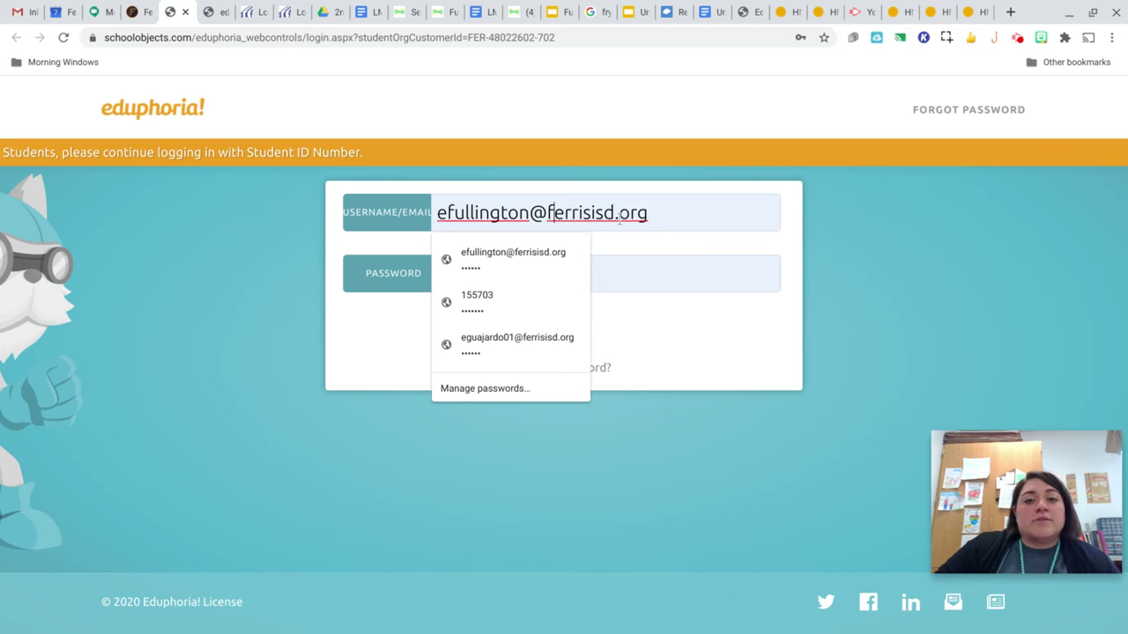
{"action": "left_click", "coordinate": [647, 218]}
{"action": "key", "text": "BackSpace"}
{"action": "key", "text": "BackSpace"}
{"action": "key", "text": "BackSpace"}
{"action": "key", "text": "BackSpace"}
{"action": "key", "text": "BackSpace"}
{"action": "key", "text": "BackSpace"}
{"action": "key", "text": "BackSpace"}
{"action": "key", "text": "BackSpace"}
{"action": "key", "text": "BackSpace"}
{"action": "key", "text": "BackSpace"}
{"action": "key", "text": "BackSpace"}
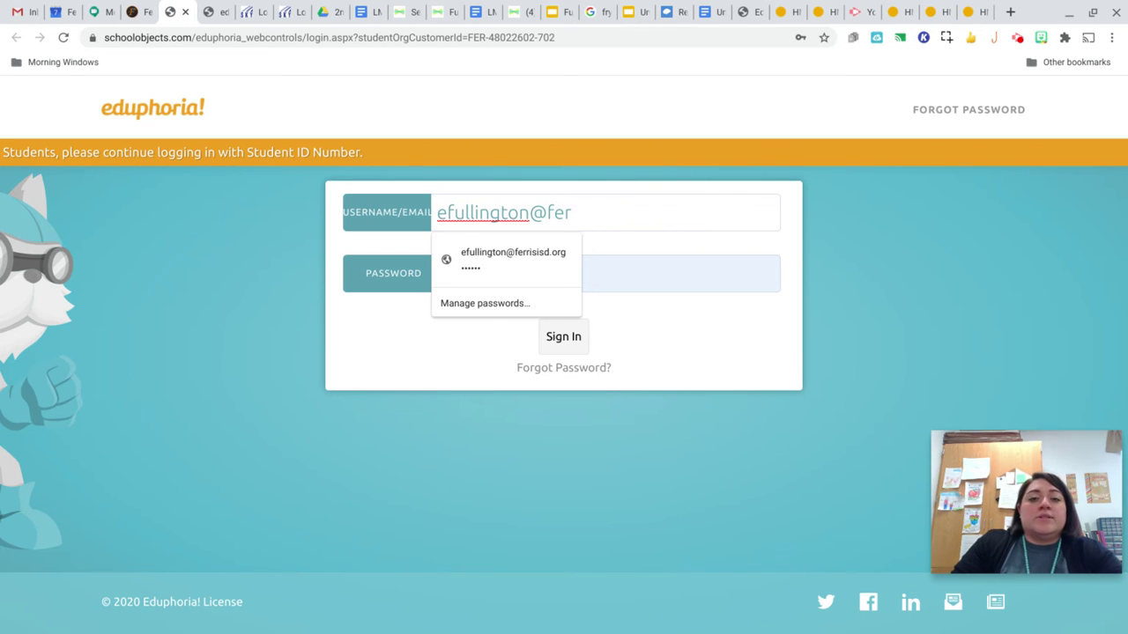
{"action": "key", "text": "BackSpace"}
{"action": "key", "text": "BackSpace"}
{"action": "key", "text": "BackSpace"}
{"action": "key", "text": "BackSpace"}
{"action": "key", "text": "BackSpace"}
{"action": "key", "text": "BackSpace"}
{"action": "key", "text": "BackSpace"}
{"action": "key", "text": "BackSpace"}
{"action": "key", "text": "BackSpace"}
{"action": "key", "text": "BackSpace"}
{"action": "key", "text": "BackSpace"}
{"action": "key", "text": "BackSpace"}
{"action": "key", "text": "BackSpace"}
{"action": "key", "text": "BackSpace"}
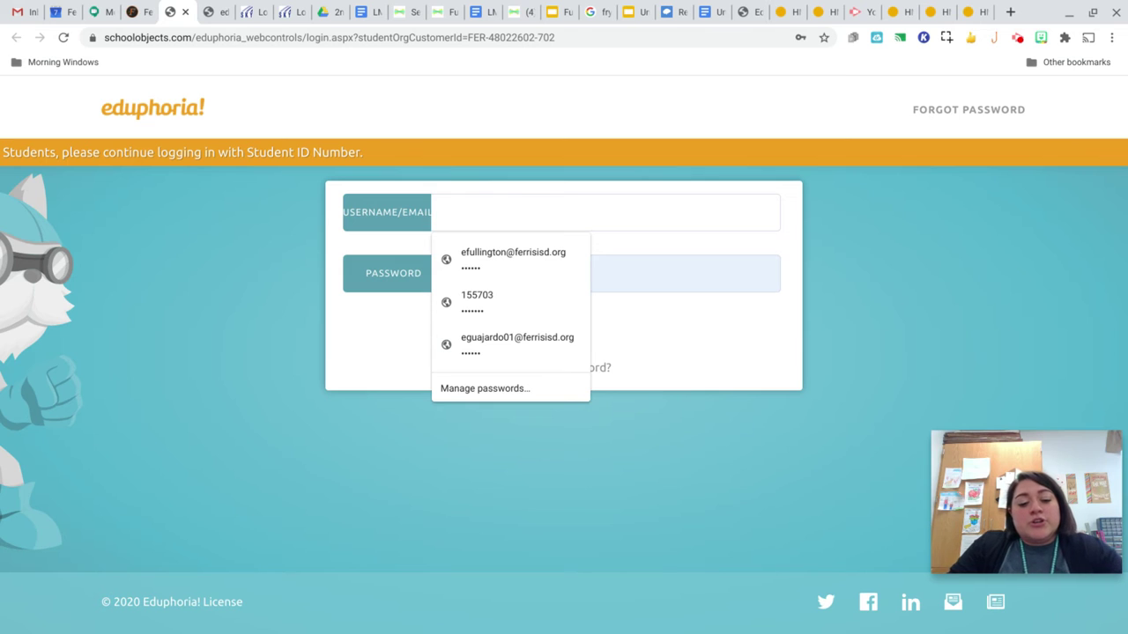
{"action": "type", "text": "154"}
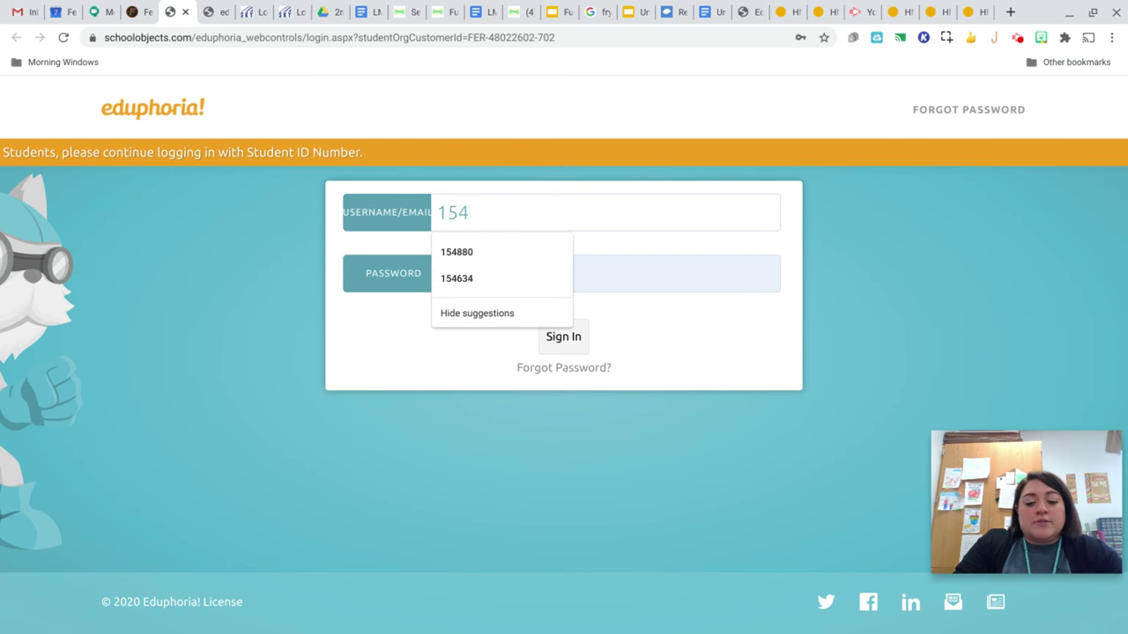
{"action": "type", "text": "88"}
{"action": "key", "text": "Down"}
{"action": "key", "text": "Return"}
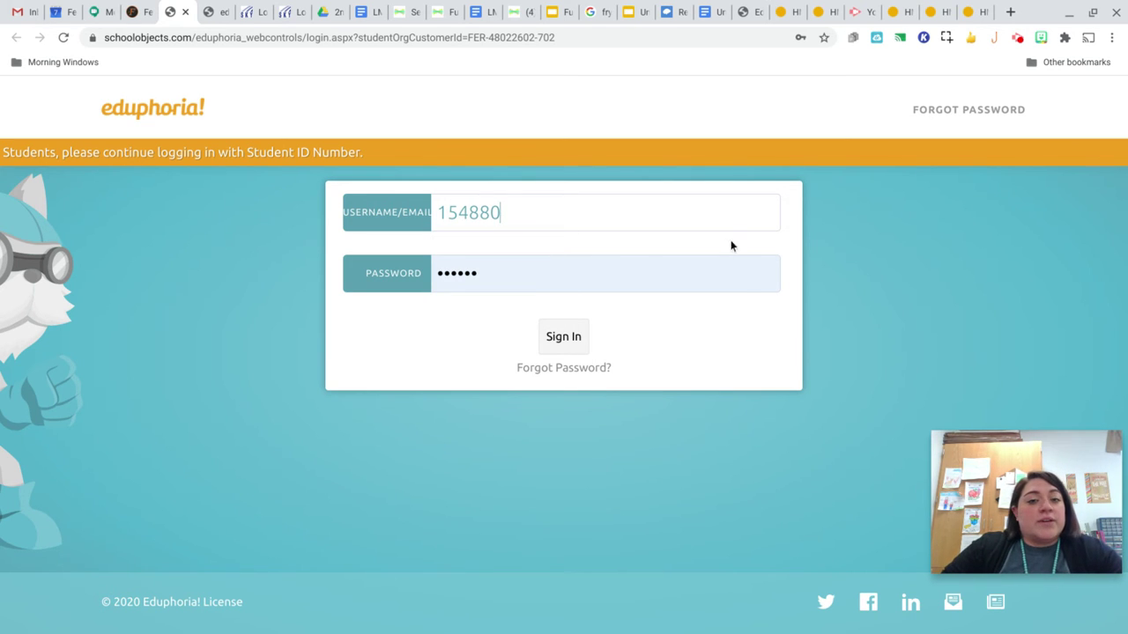
- Clear the autofilled password and enter the student's password
{"action": "left_click", "coordinate": [587, 267]}
{"action": "key", "text": "BackSpace"}
{"action": "key", "text": "BackSpace"}
{"action": "key", "text": "BackSpace"}
{"action": "key", "text": "BackSpace"}
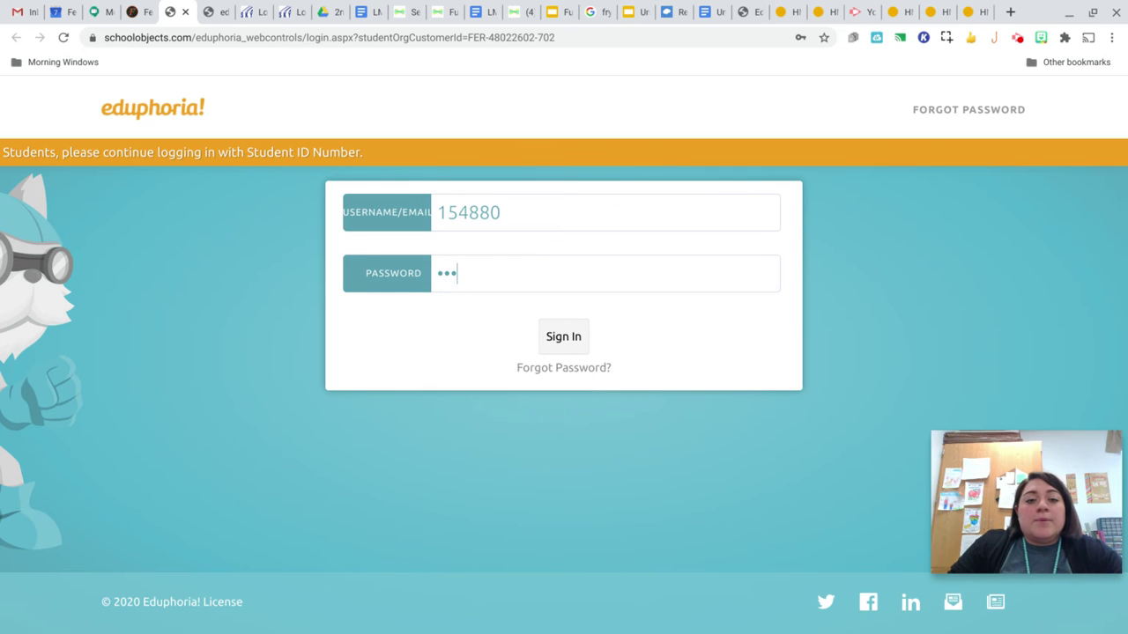
{"action": "key", "text": "BackSpace"}
{"action": "key", "text": "BackSpace"}
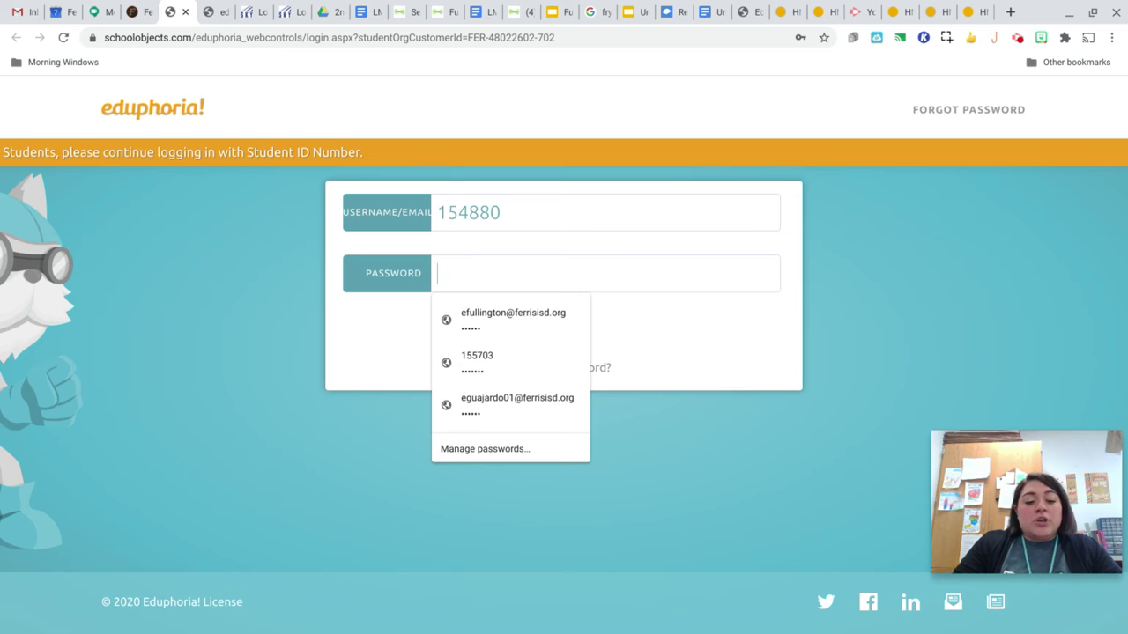
{"action": "type", "text": "•••"}
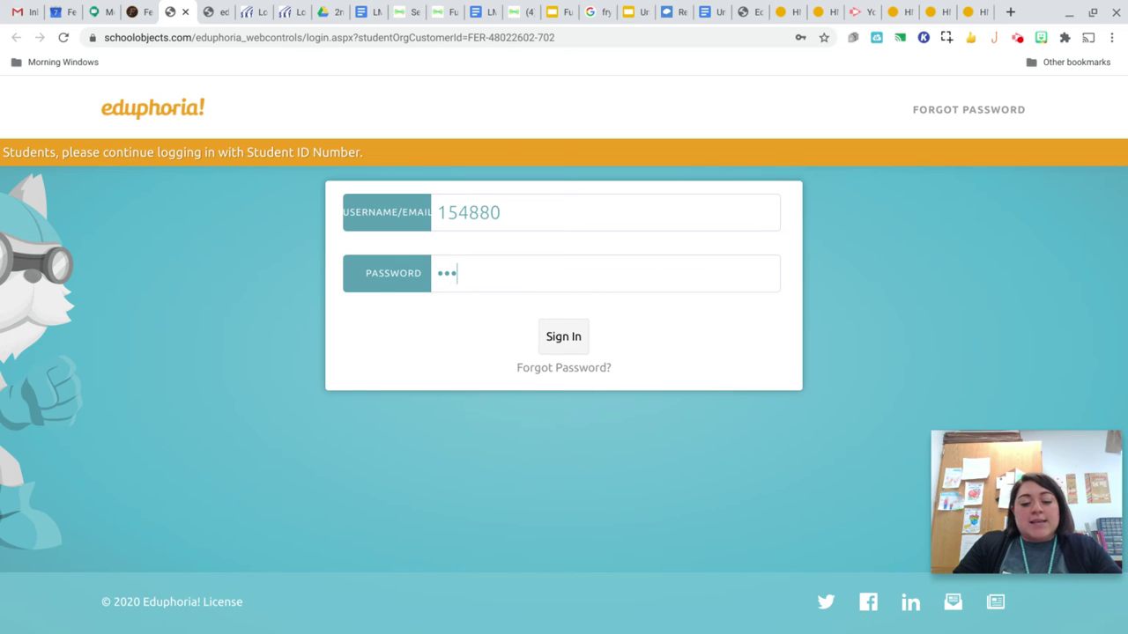
{"action": "type", "text": "••••"}
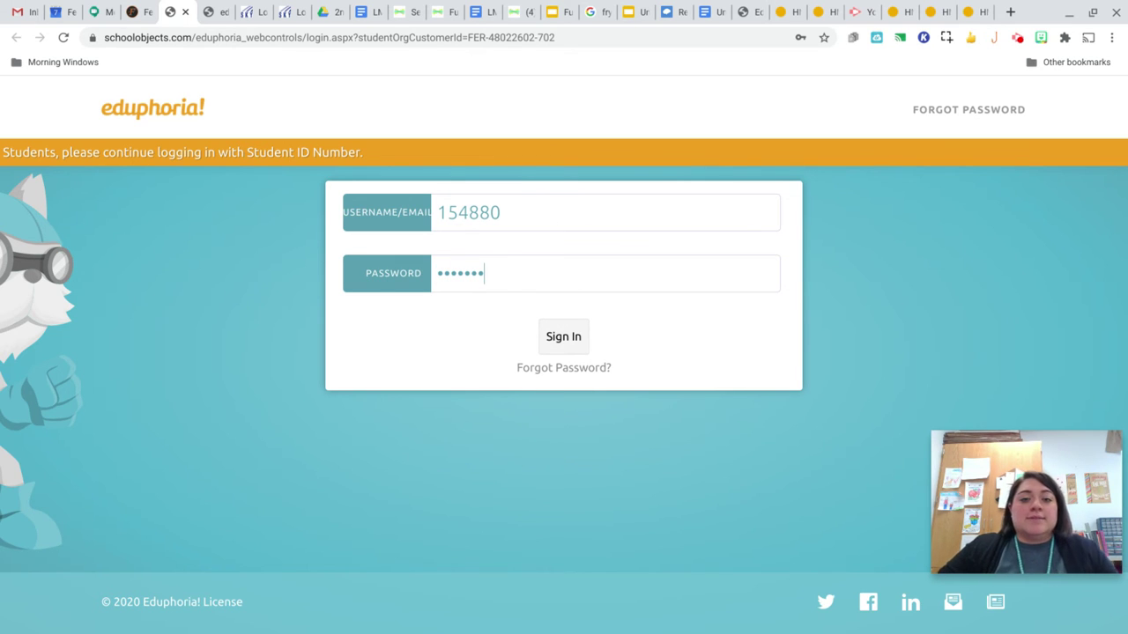
- Sign in and select the 2020 2nd grade ELAR Module 2 test from the tests list
{"action": "left_click", "coordinate": [574, 335]}
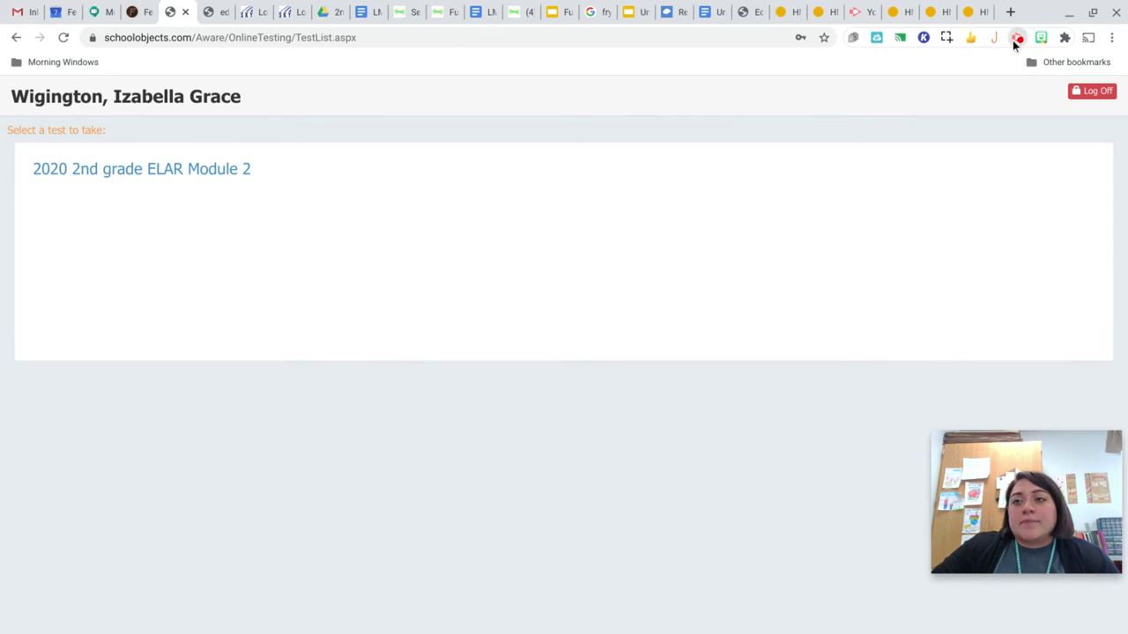
{"action": "left_click", "coordinate": [1017, 39]}
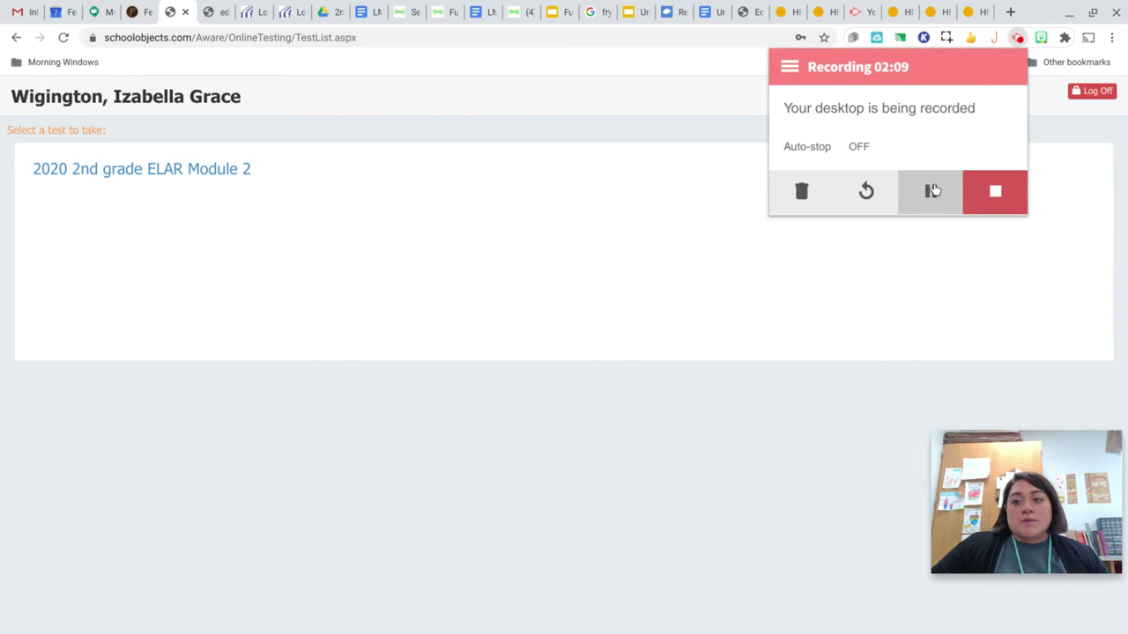
{"action": "left_click", "coordinate": [744, 119]}
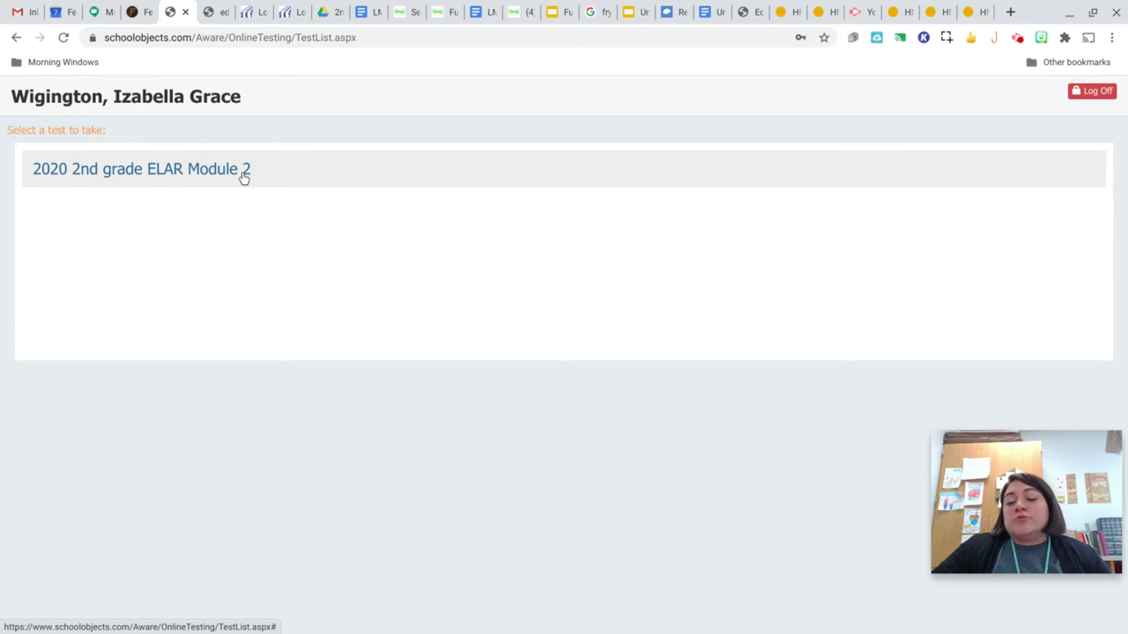
- Open the 2020 2nd grade ELAR Module 2 test to question 1 beside 'A Visit from Papa'
{"action": "left_click", "coordinate": [211, 183]}
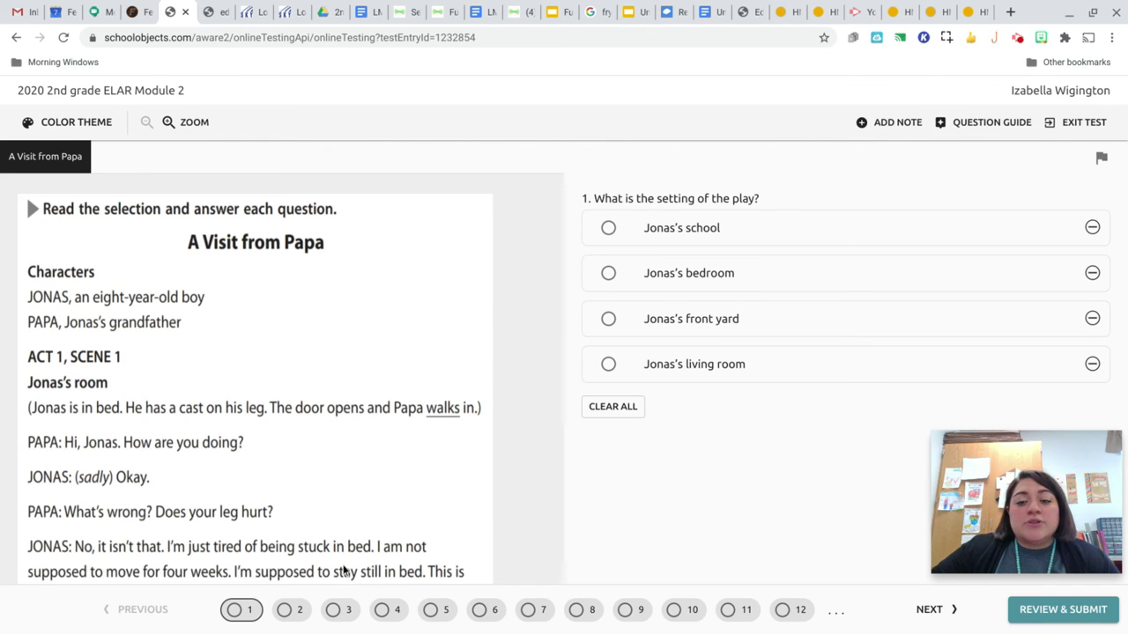
- Page through the test, visiting questions 2, 3, 12, 13 and finally 16
{"action": "left_click", "coordinate": [931, 617]}
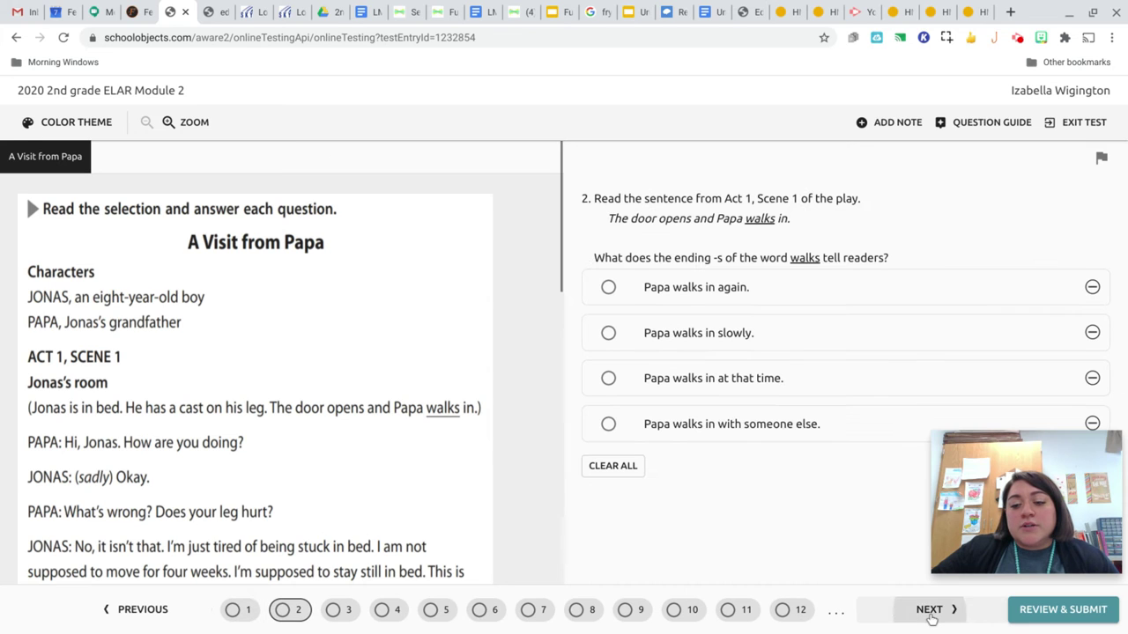
{"action": "left_click", "coordinate": [931, 616]}
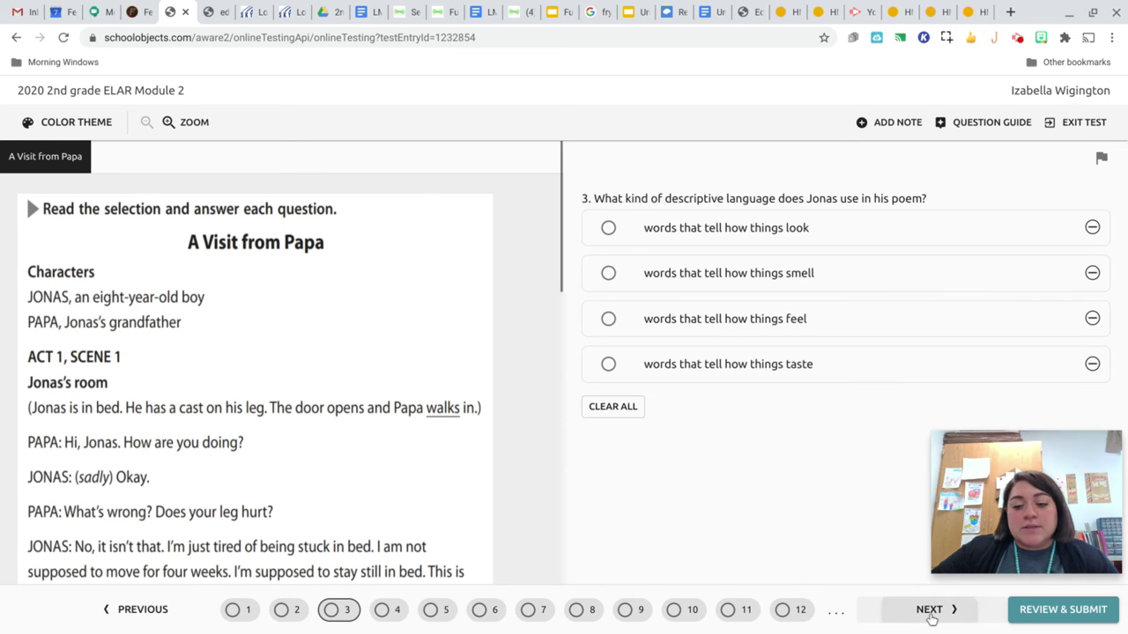
{"action": "left_click", "coordinate": [793, 617]}
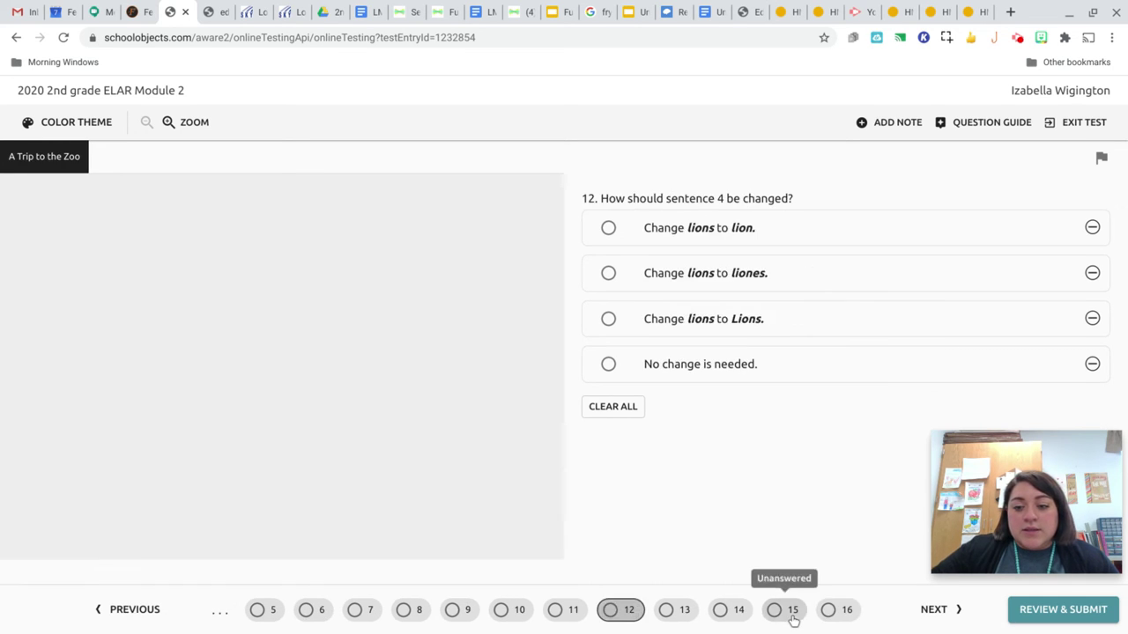
{"action": "left_click", "coordinate": [949, 616]}
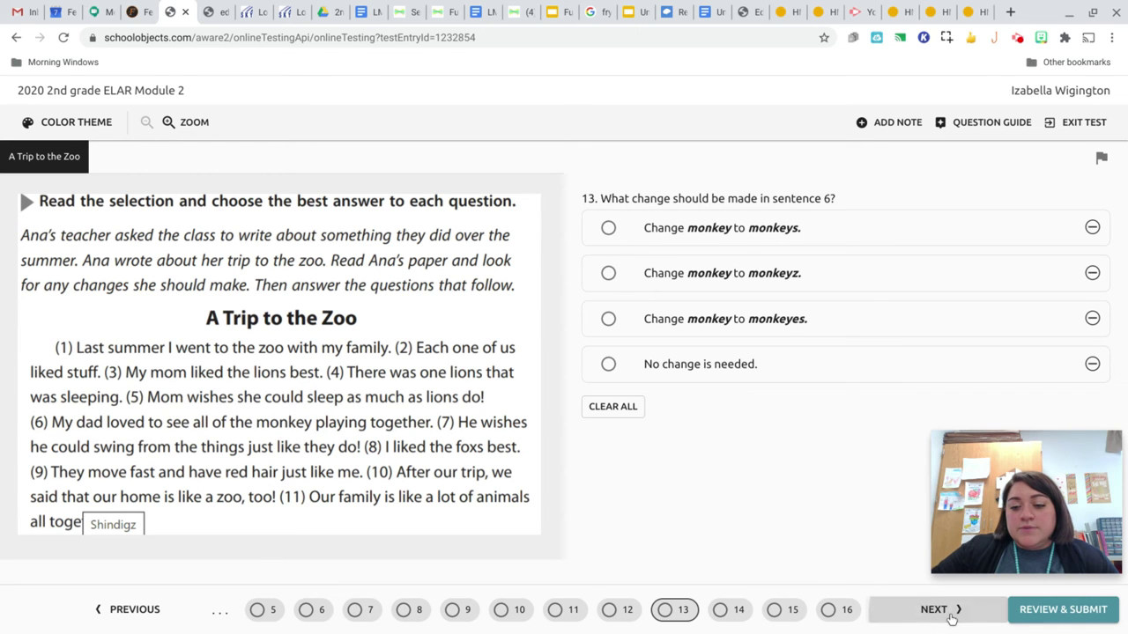
{"action": "left_click", "coordinate": [844, 609]}
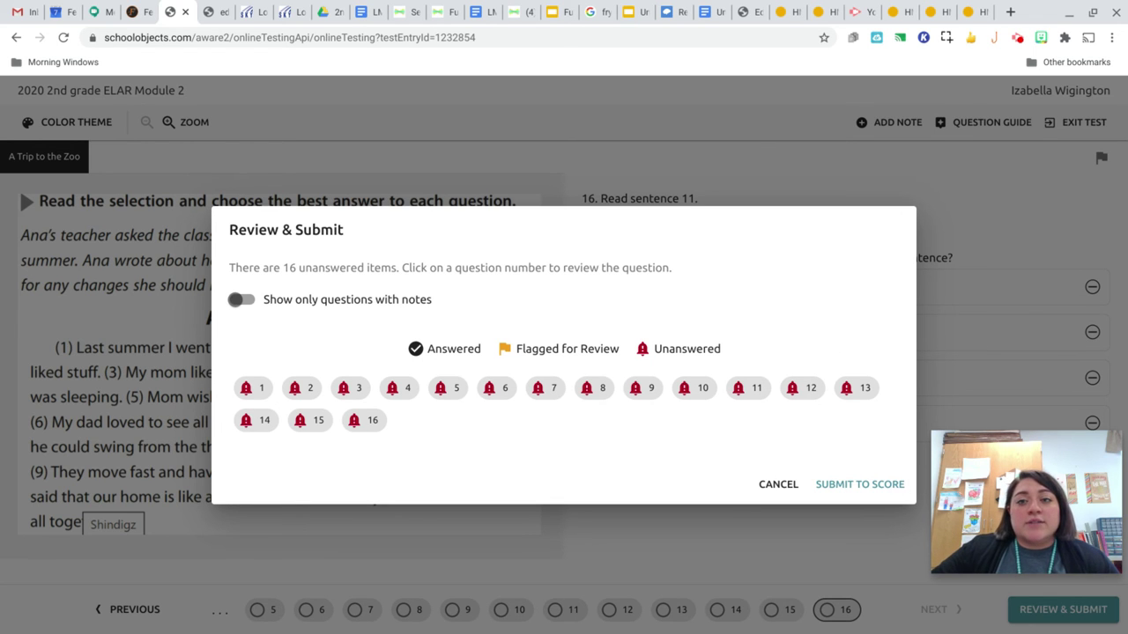
- Cancel the Review & Submit summary and exit the test without submitting
{"action": "left_click", "coordinate": [758, 139]}
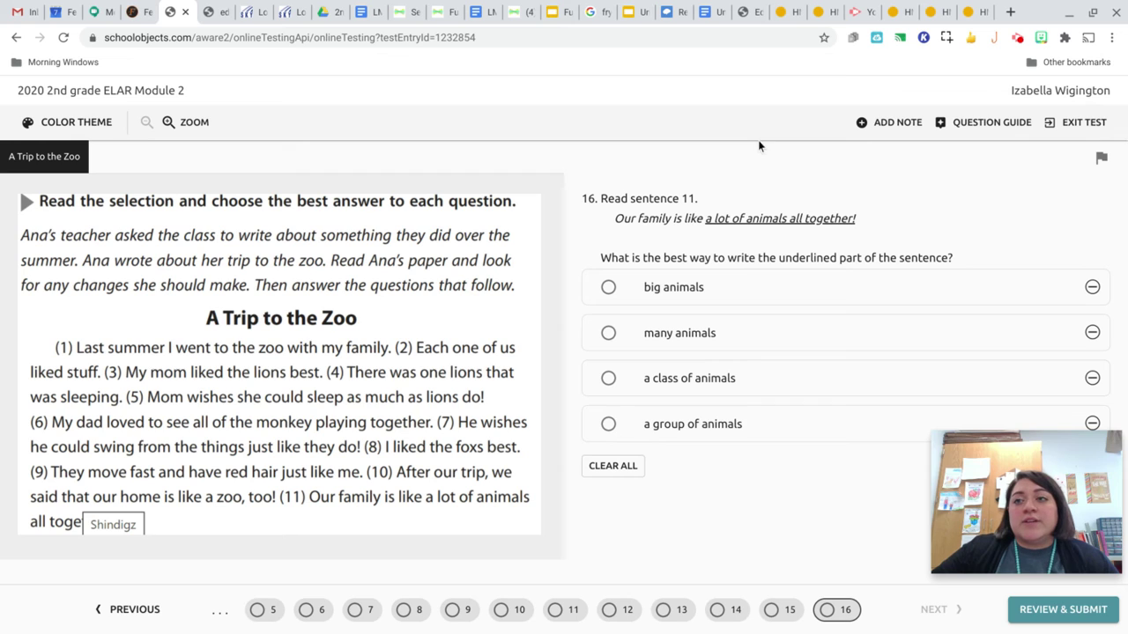
{"action": "left_click", "coordinate": [1066, 125]}
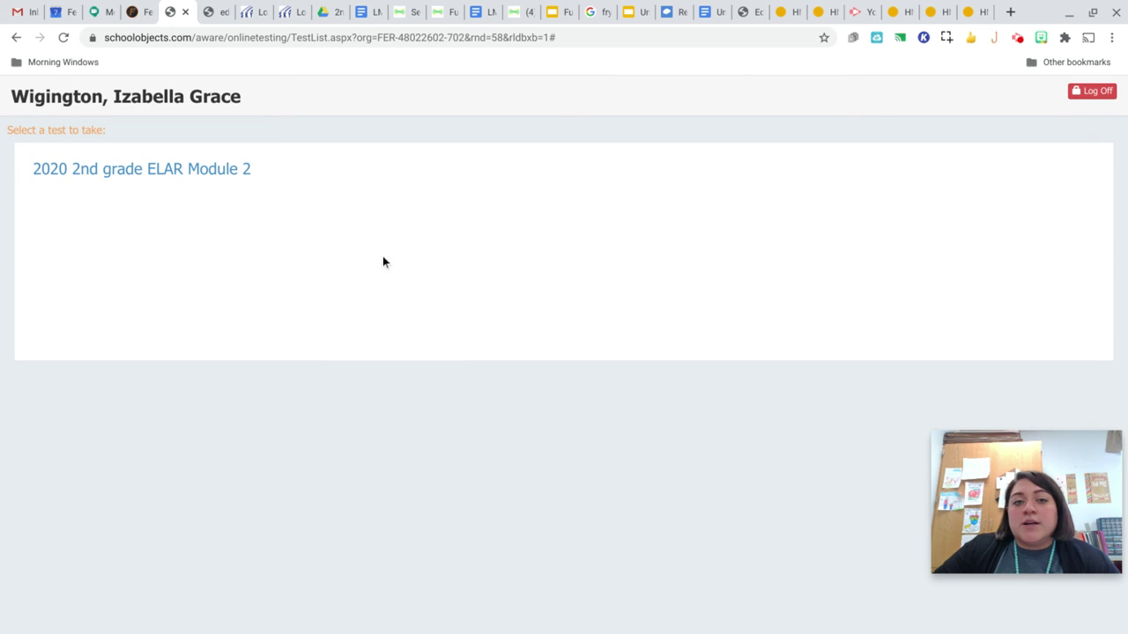
- Log the student off Eduphoria using the red Log Off button
{"action": "left_click", "coordinate": [1090, 92]}
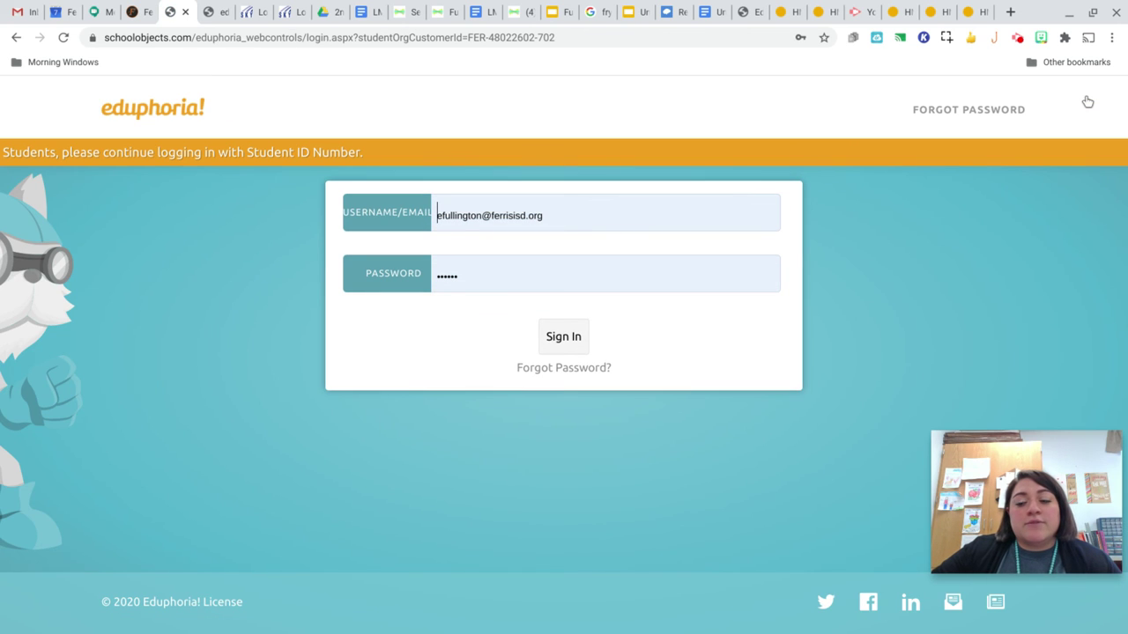